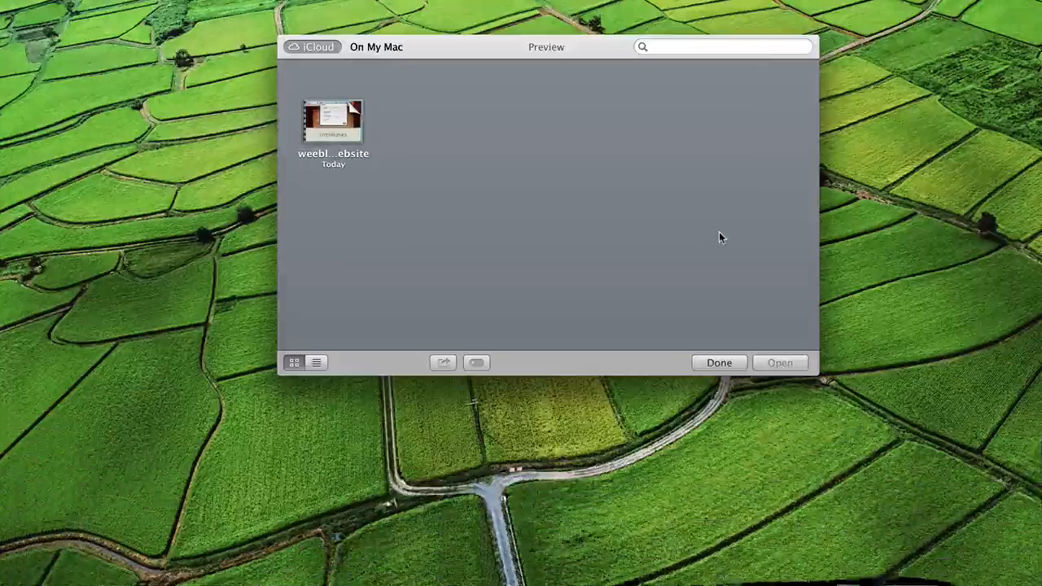
Step: Open the weebly_docent_website document from iCloud in Preview and browse all of its saved versions
double_click(345, 115)
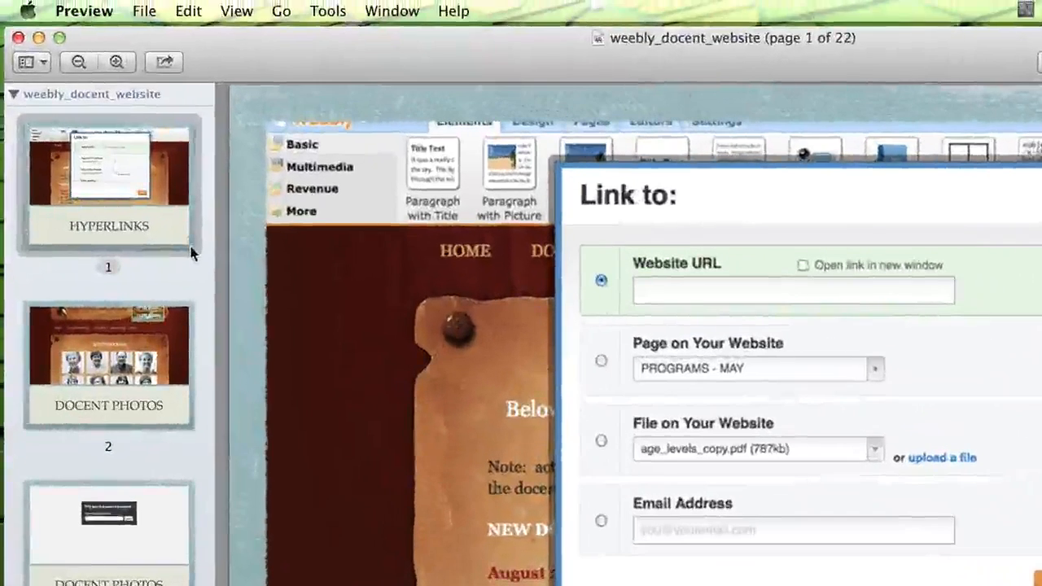
left_click(144, 10)
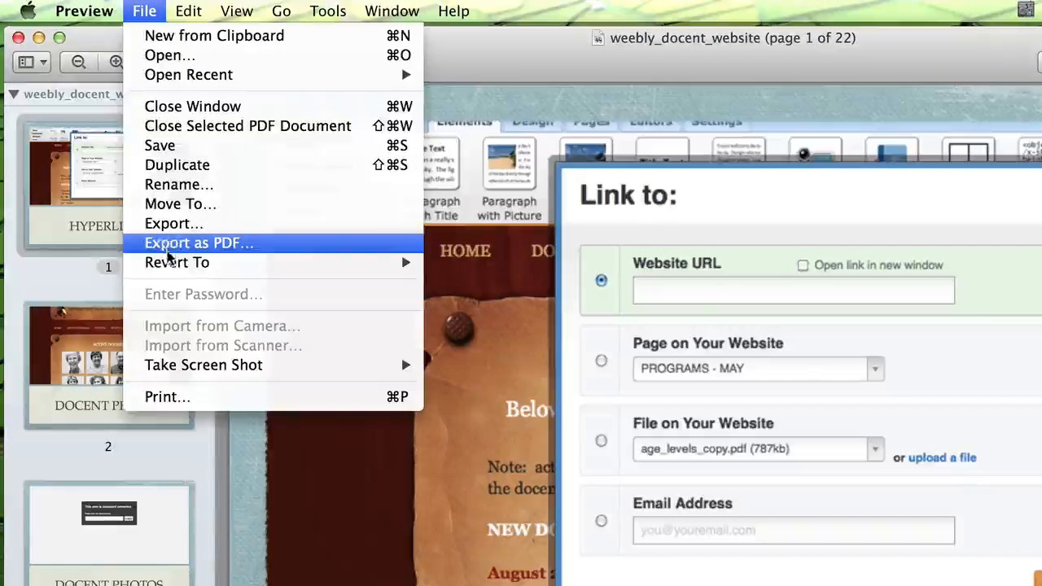
mouse_move(171, 263)
left_click(495, 279)
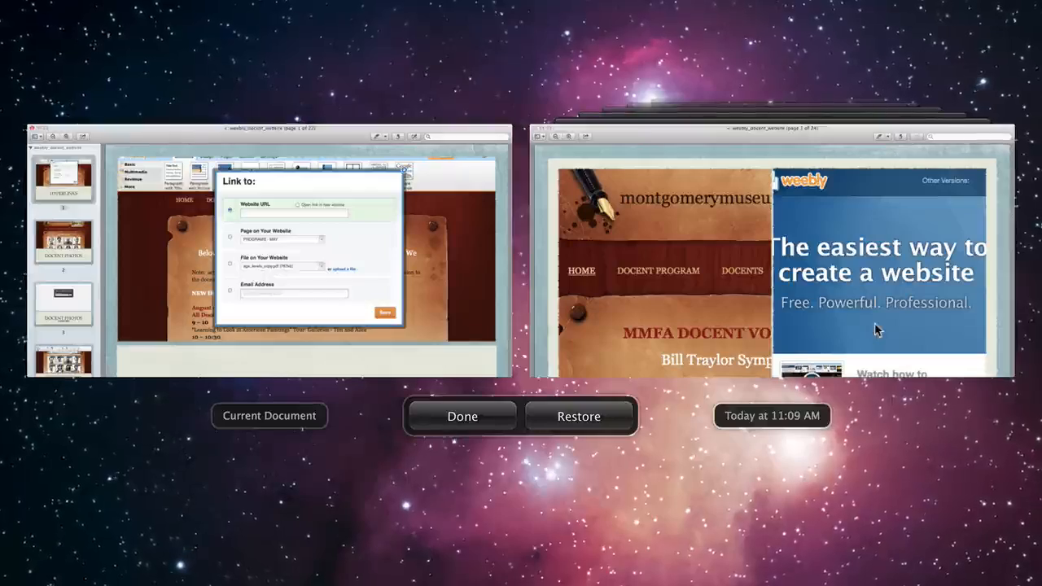
Step: Look through the version from today at 11:09 AM, restore it, and check the first two pages of the document
scroll(876, 329, "down", 5)
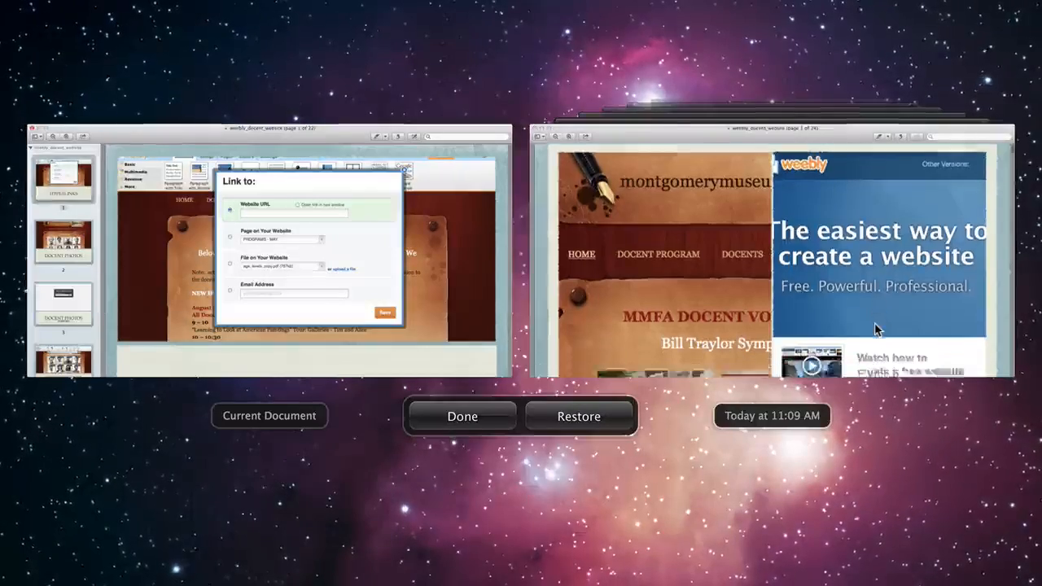
scroll(877, 329, "up", 4)
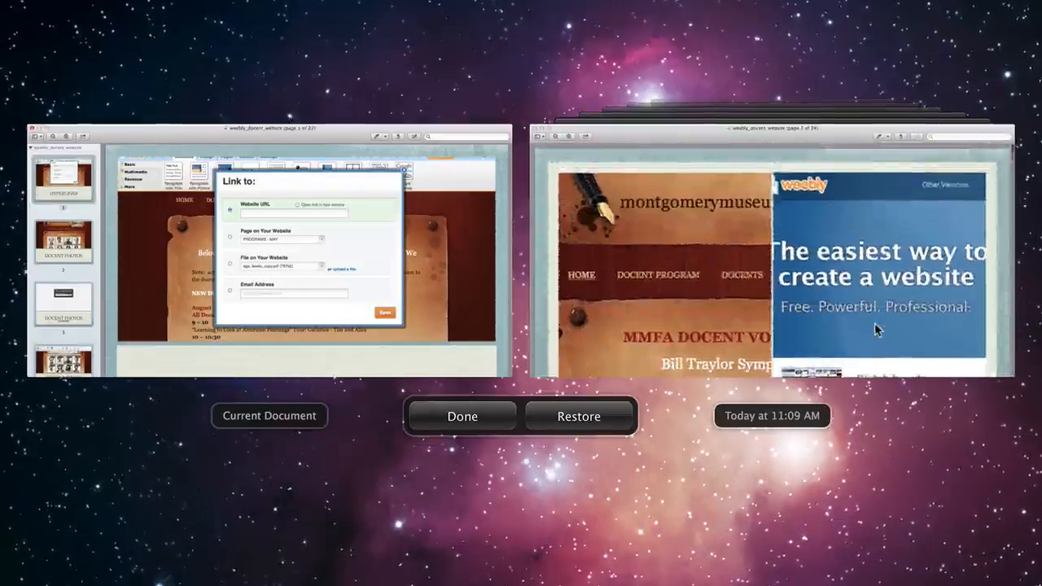
scroll(876, 329, "down", 4)
scroll(876, 329, "down", 6)
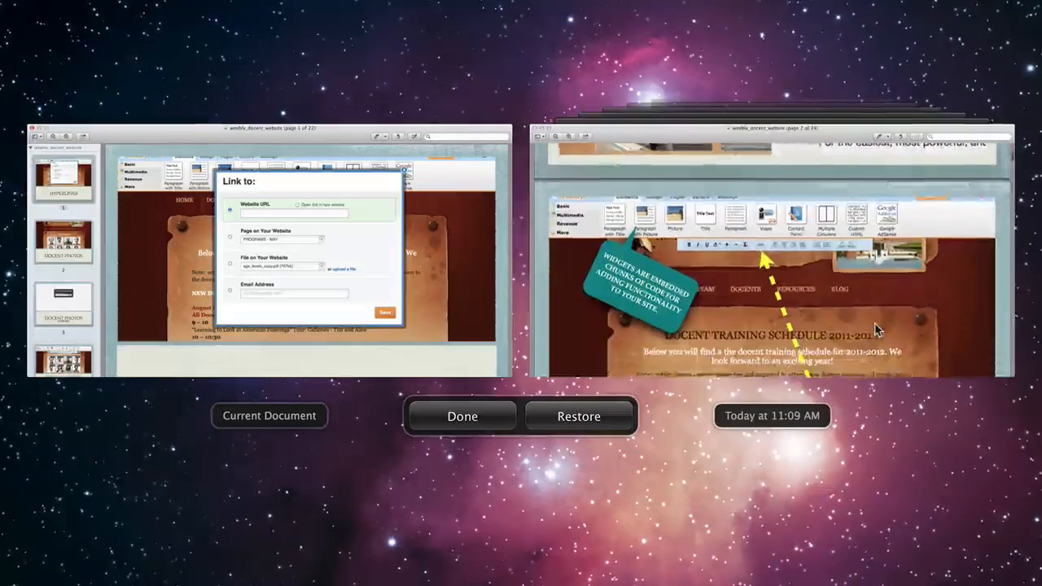
scroll(876, 329, "up", 4)
scroll(877, 329, "up", 6)
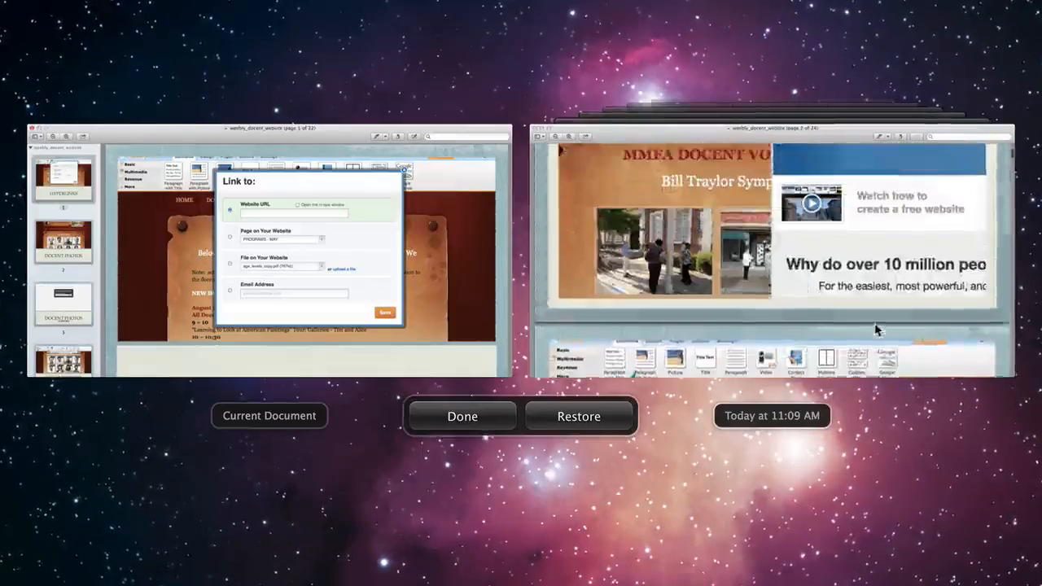
scroll(876, 329, "down", 3)
scroll(876, 329, "down", 2)
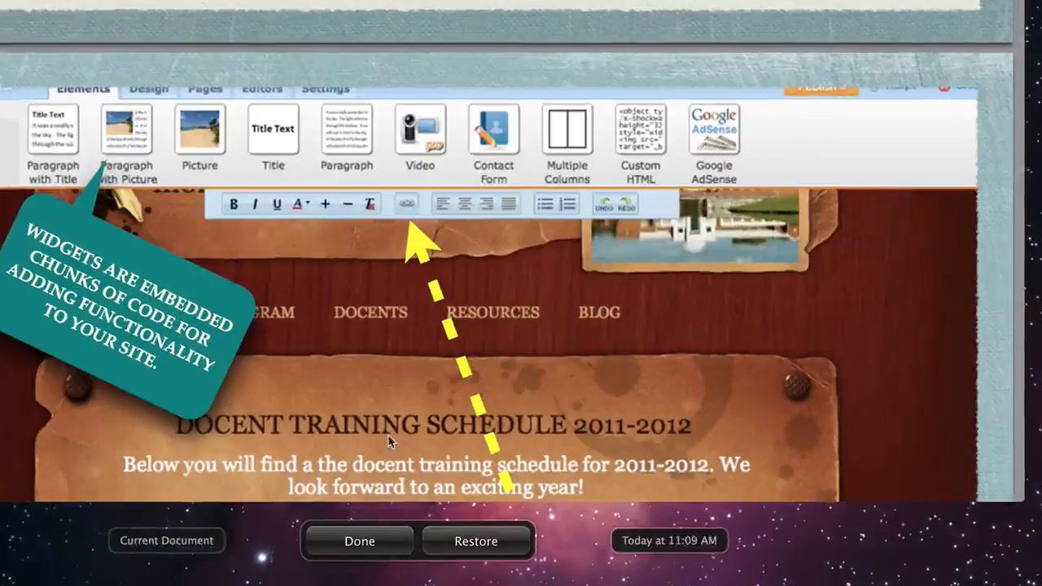
left_click(477, 541)
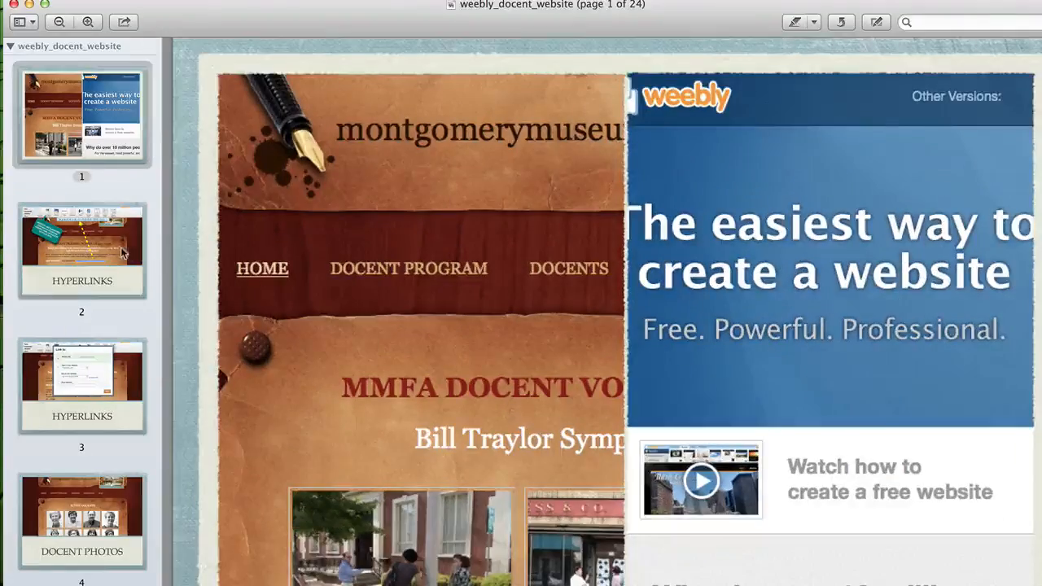
left_click(98, 299)
left_click(92, 119)
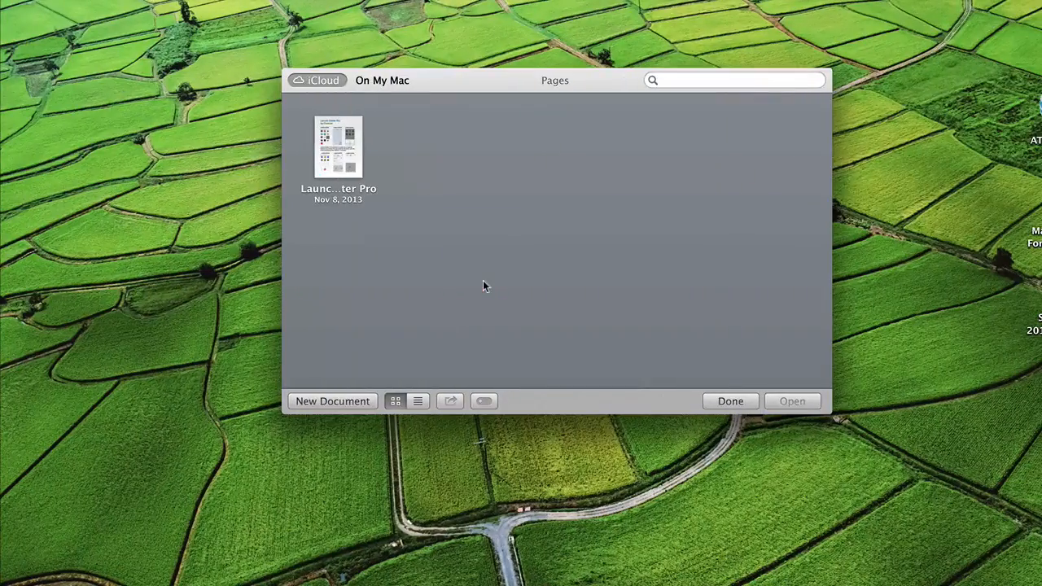
Step: In Pages, open Launch Center Pro from iCloud and delete the first LAUNCH CENTER heading and the Bookmarks screenshot beneath it
left_click(348, 147)
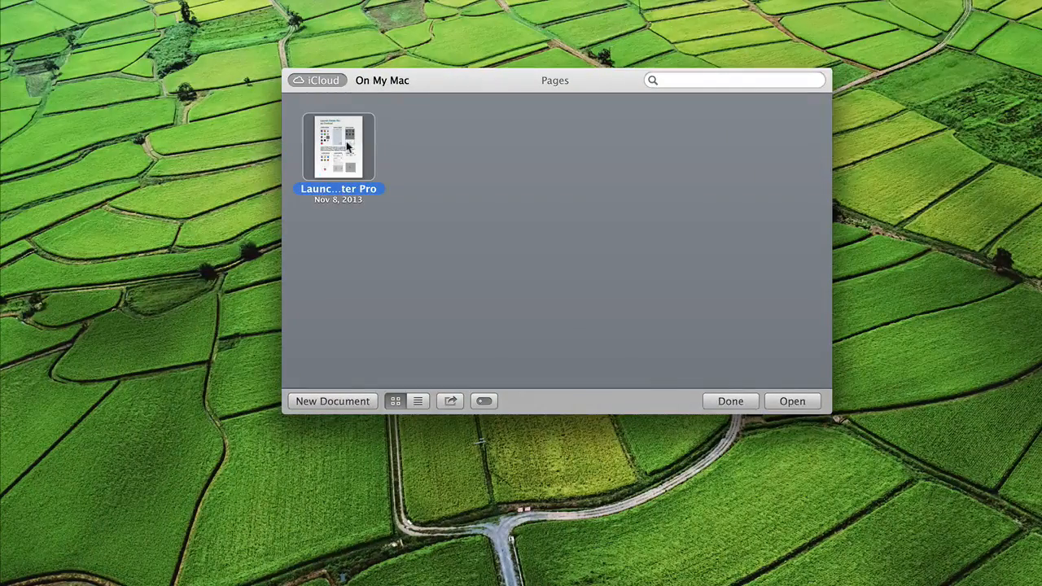
double_click(348, 146)
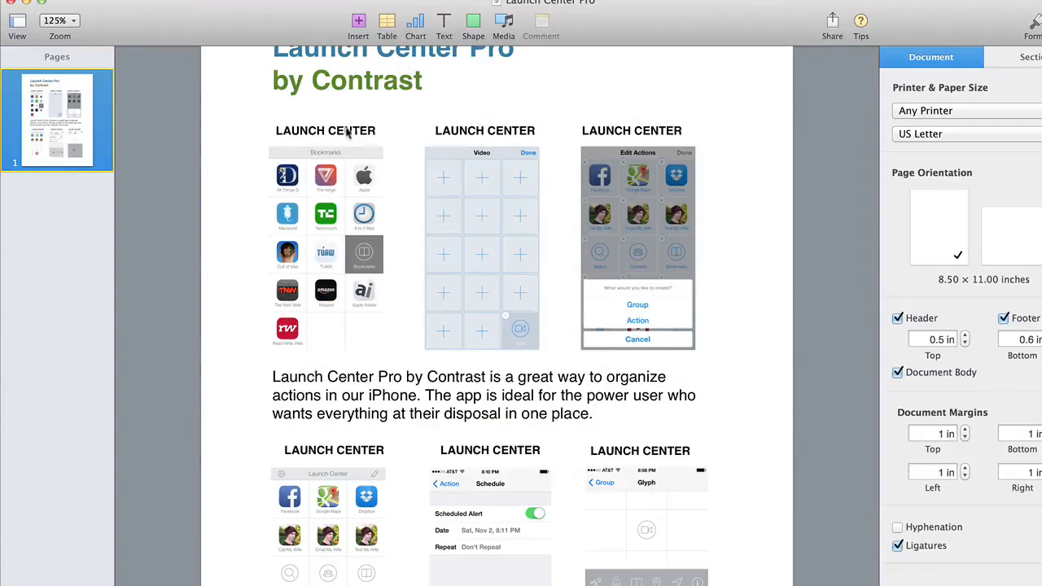
left_click(346, 133)
key("Delete")
left_click(348, 199)
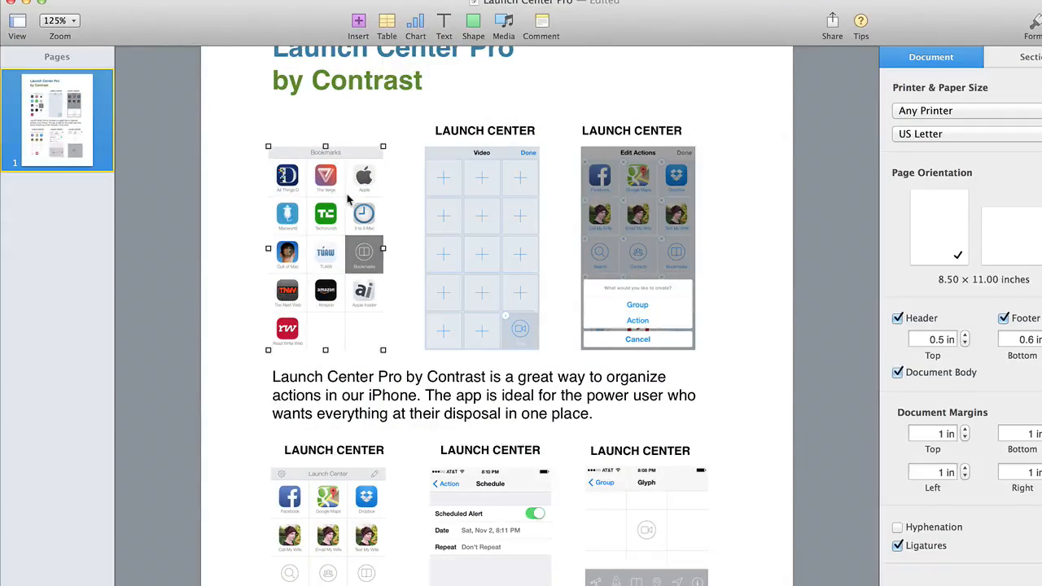
key("Delete")
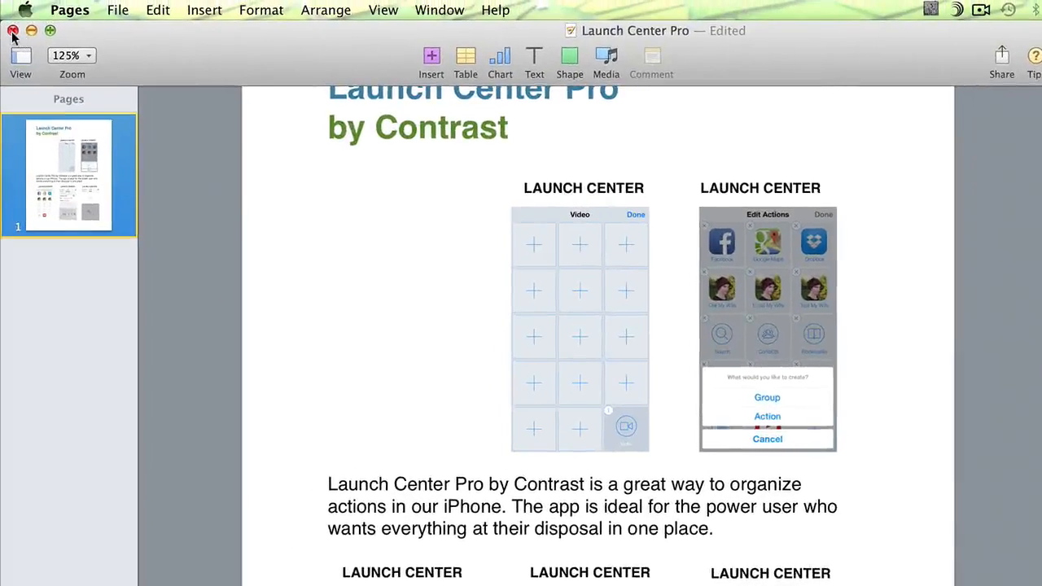
Step: Close the edited Launch Center Pro document, reopen it from the recent documents, and review its first row of screenshots
left_click(10, 3)
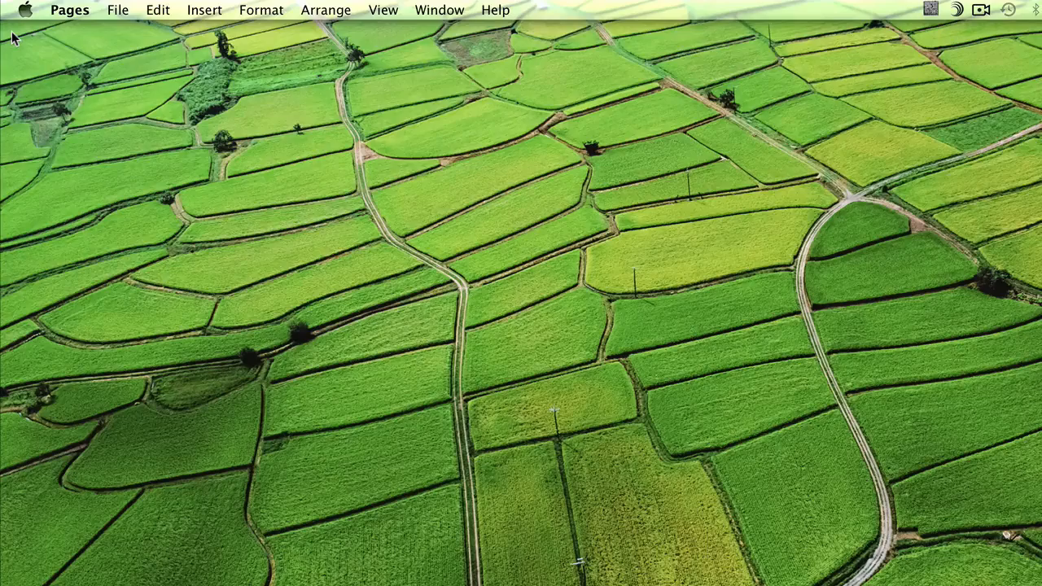
left_click(118, 10)
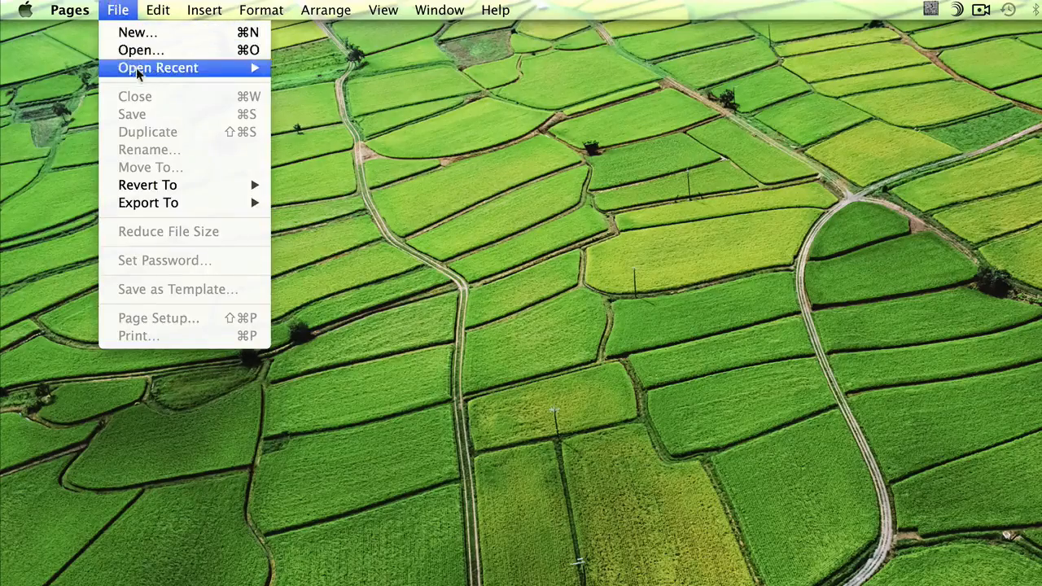
mouse_move(136, 72)
left_click(305, 68)
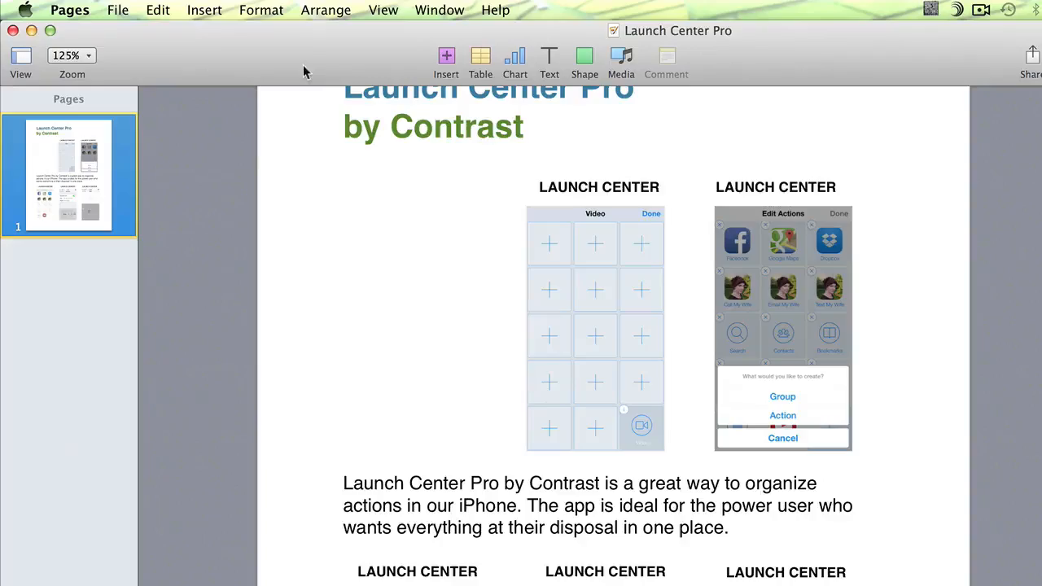
scroll(213, 449, "up", 1)
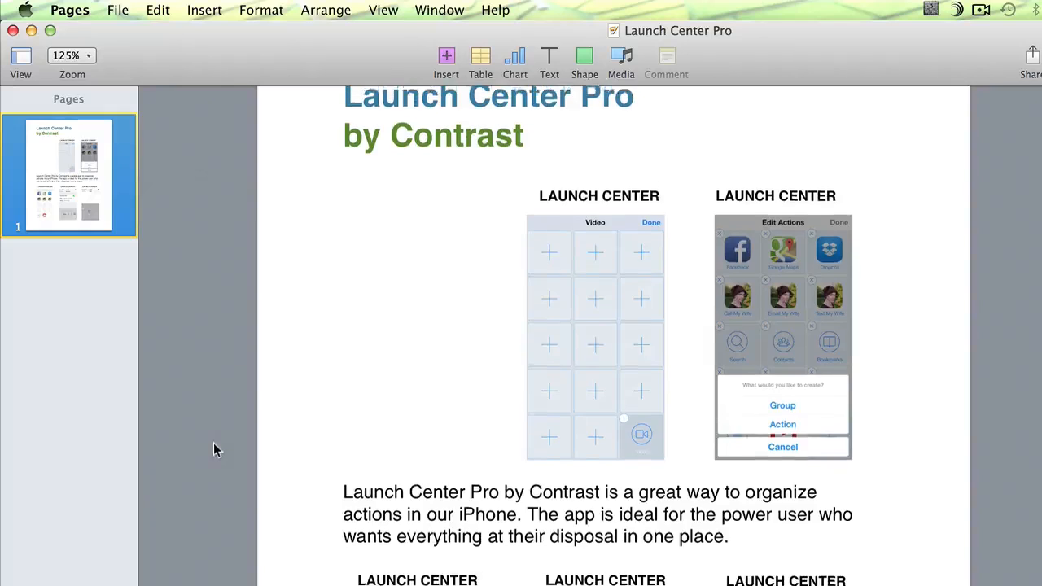
scroll(214, 449, "up", 2)
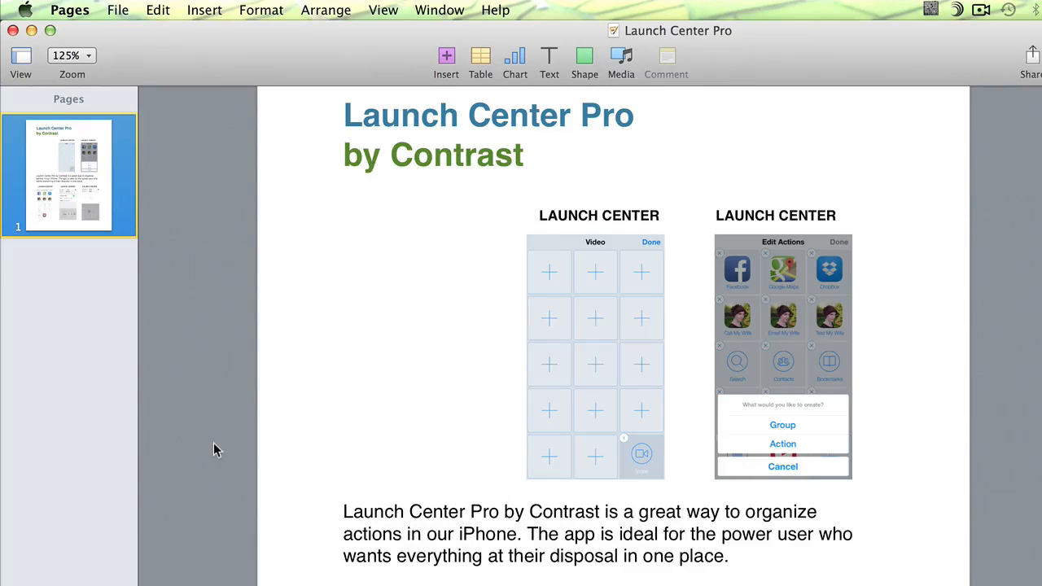
Step: Browse all versions of Launch Center Pro, showing the one from today at 8:49 AM and an earlier November 2013 one
left_click(122, 10)
mouse_move(212, 185)
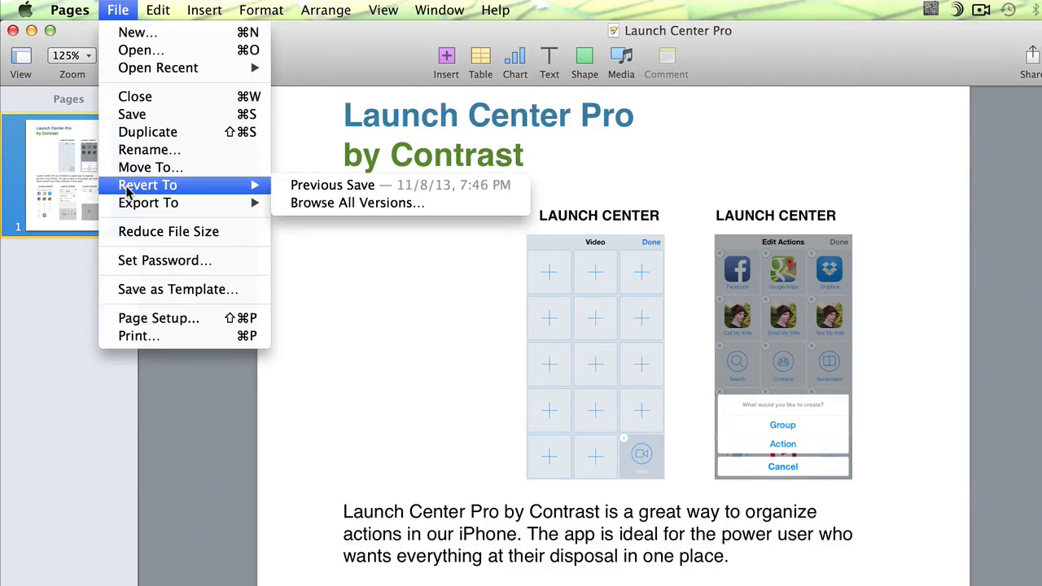
left_click(312, 203)
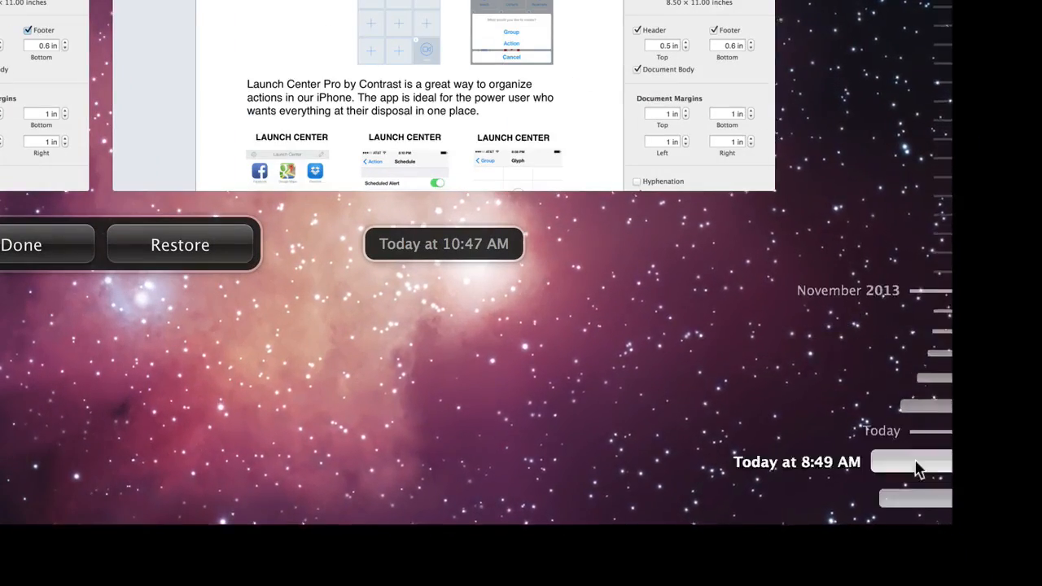
left_click(923, 475)
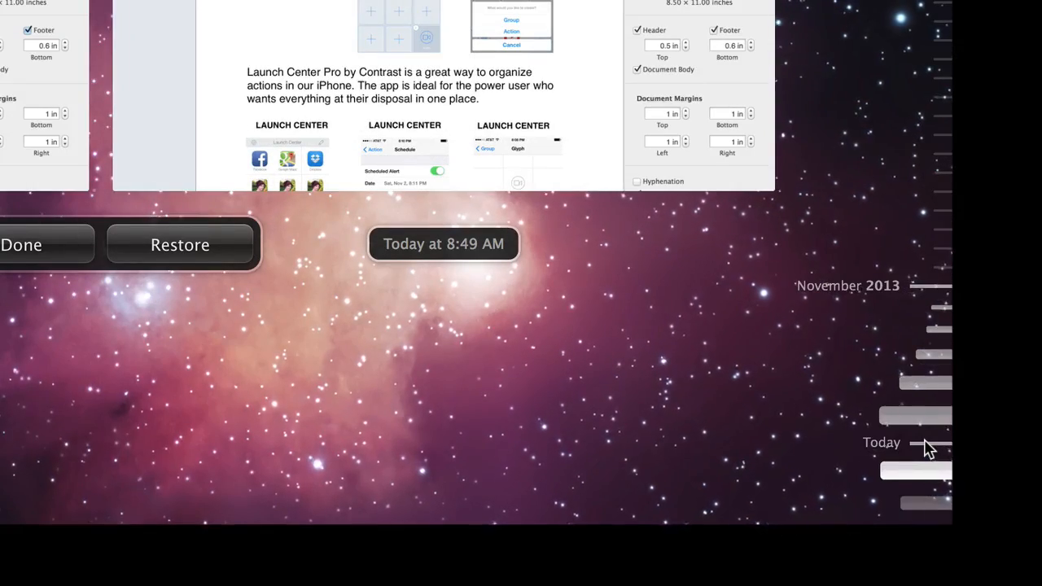
left_click(927, 429)
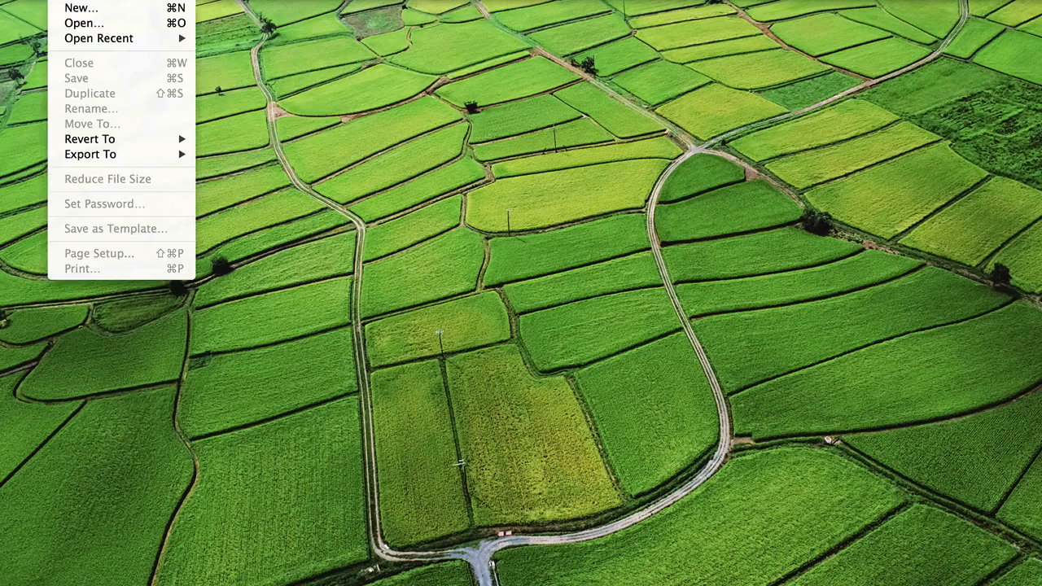
Step: Reopen Launch Center Pro from the recent documents
mouse_move(66, 40)
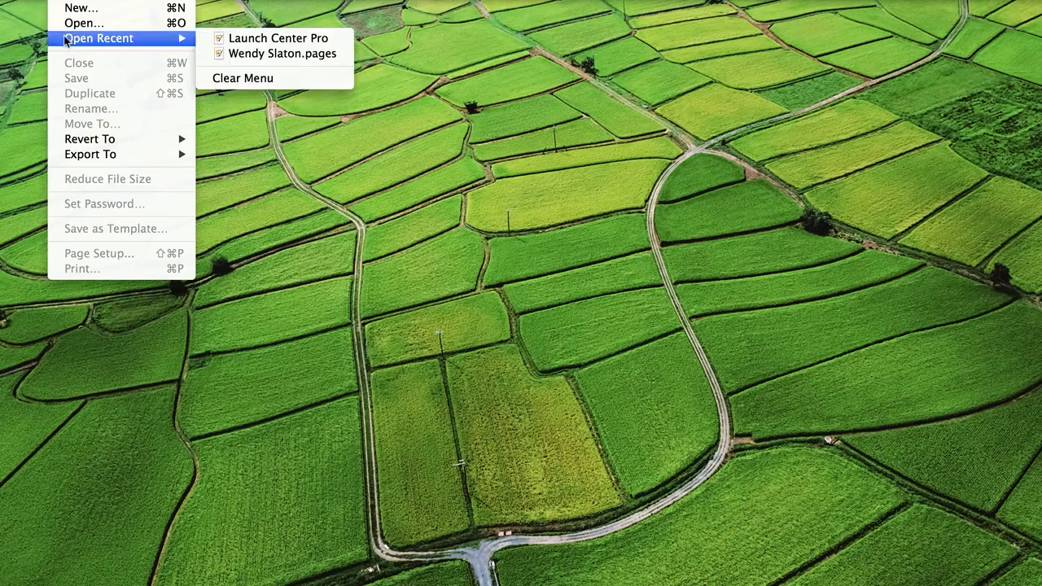
left_click(222, 40)
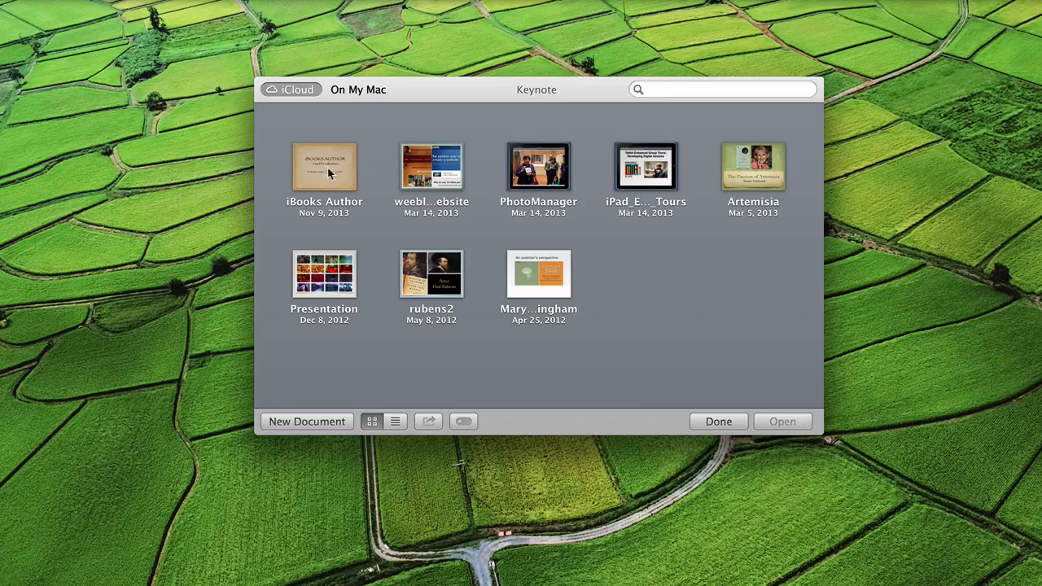
Step: In Keynote, open the iBooks Author presentation from iCloud and delete its title slide
left_click(329, 173)
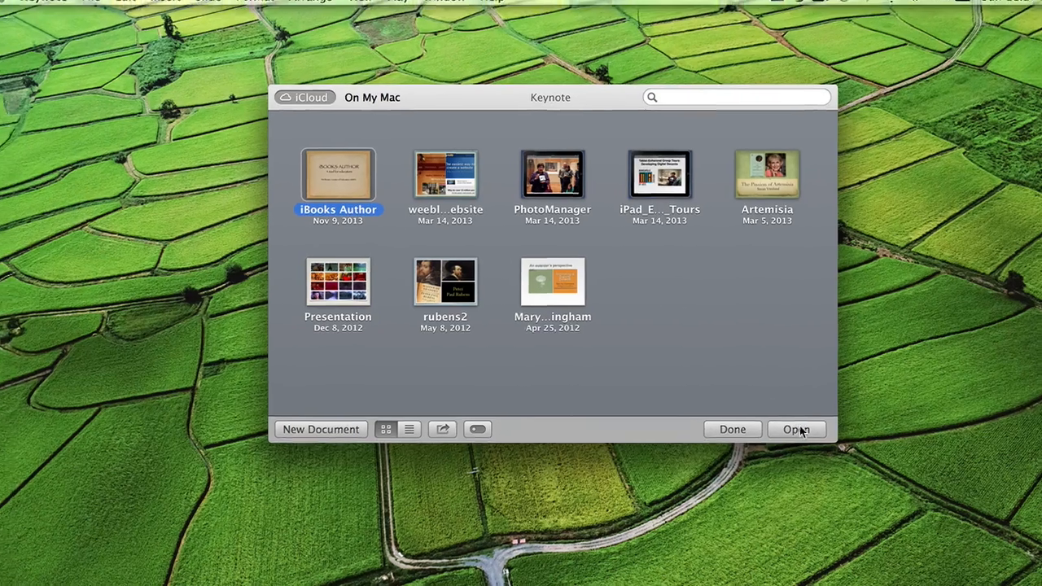
left_click(782, 422)
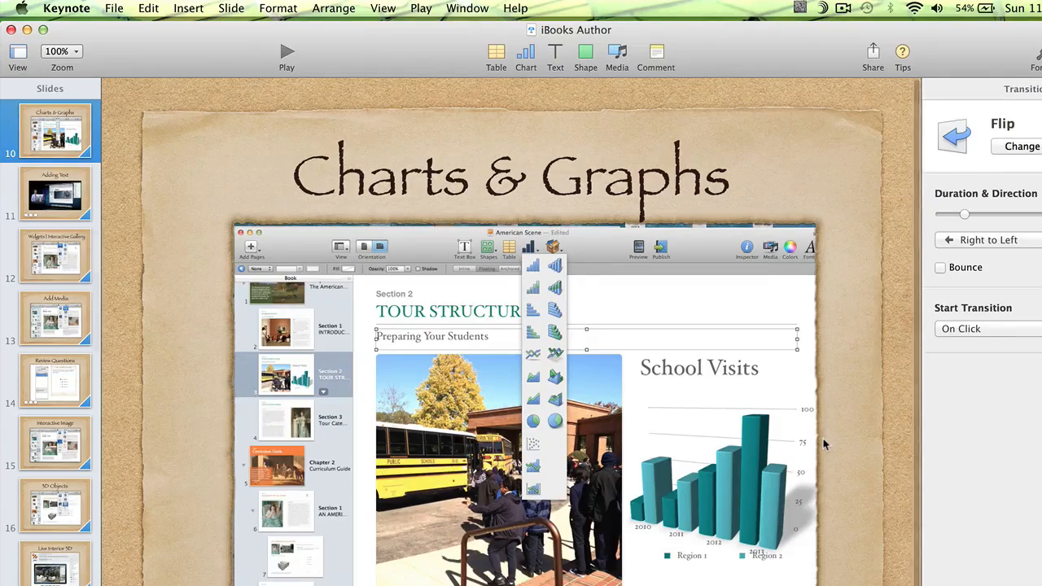
scroll(56, 207, "up", 10)
scroll(56, 207, "up", 2)
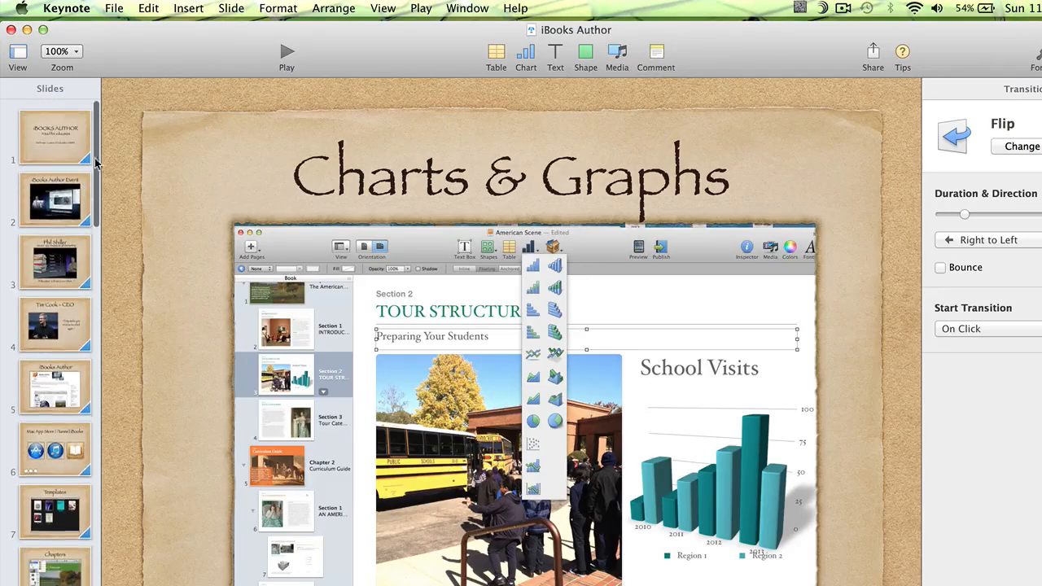
left_click(78, 148)
key("Delete")
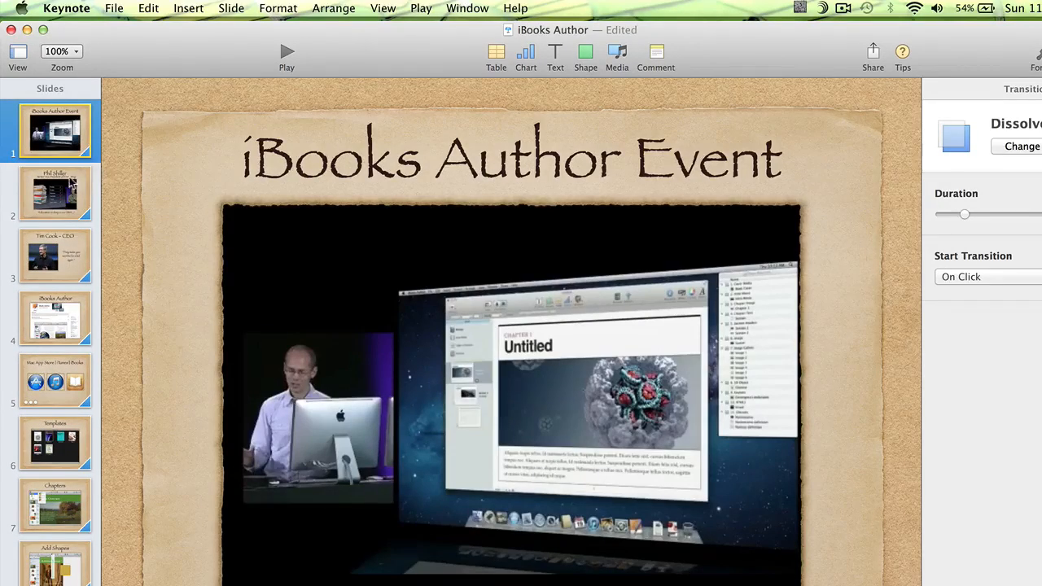
Step: Close the iBooks Author presentation, reopen it from the recent documents, and select its first slide
scroll(86, 163, "up", 2)
left_click(10, 30)
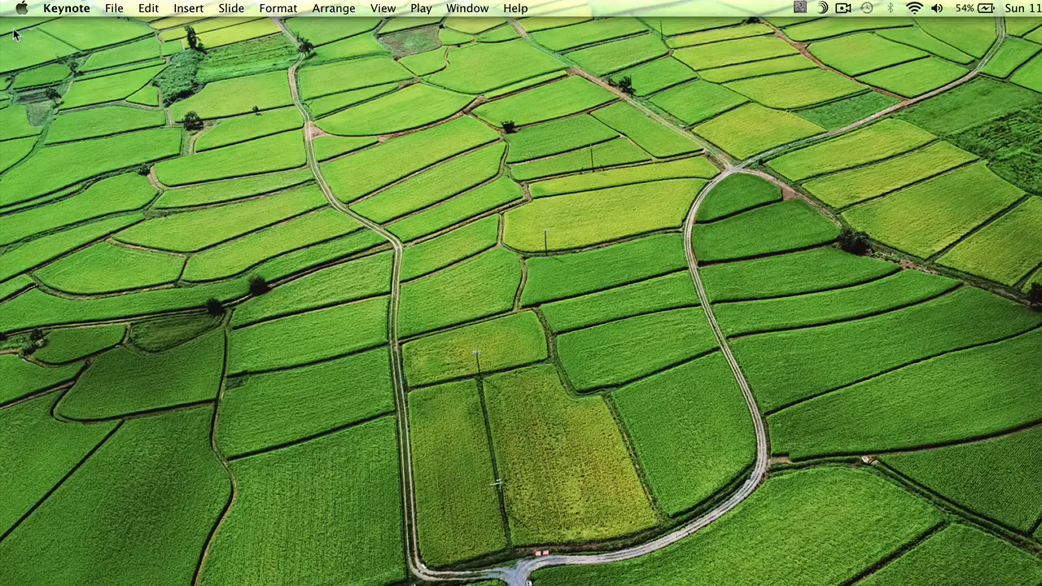
left_click(105, 7)
mouse_move(142, 56)
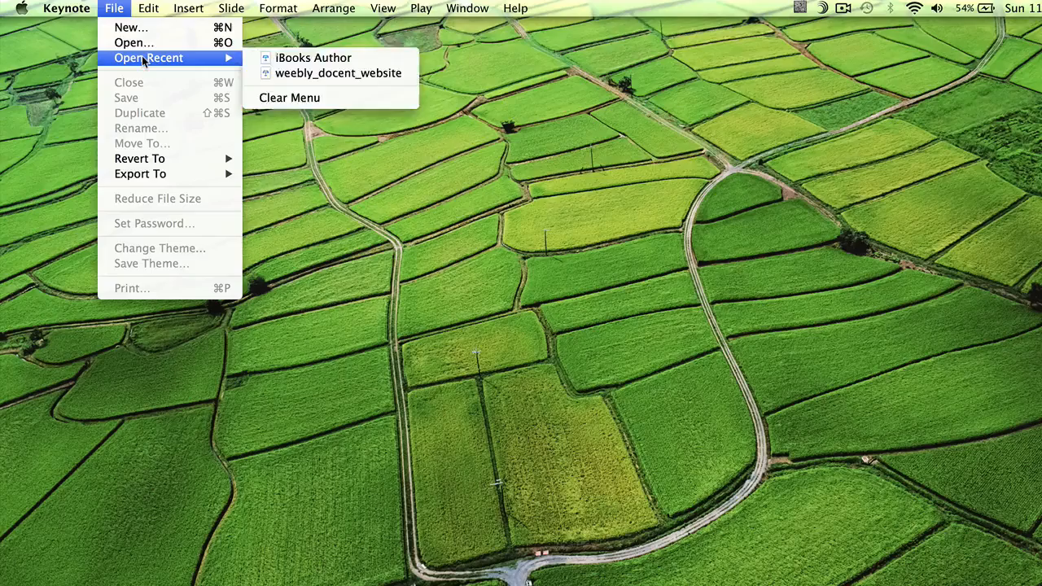
left_click(281, 57)
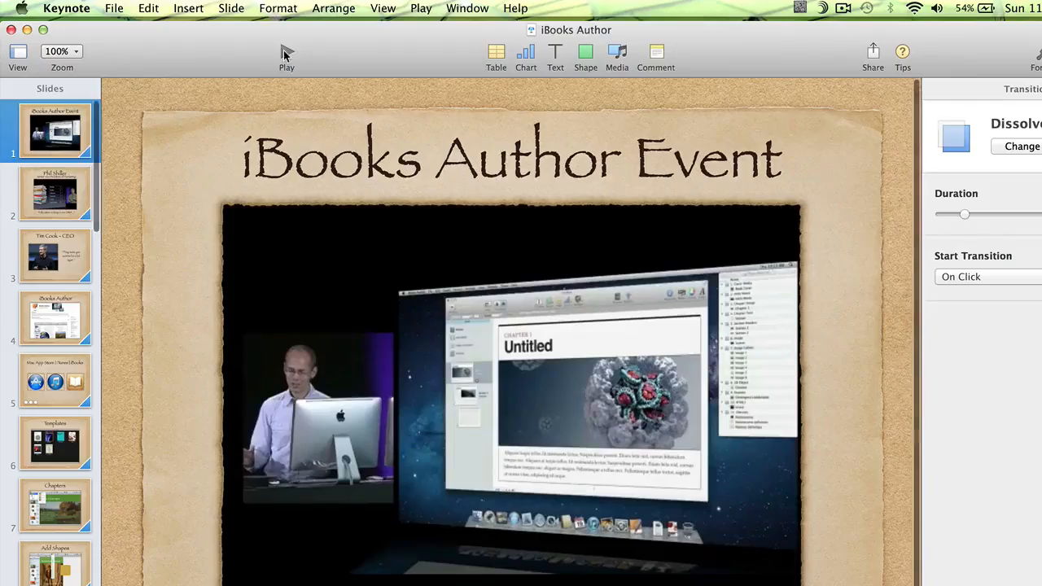
left_click(70, 194)
left_click(59, 121)
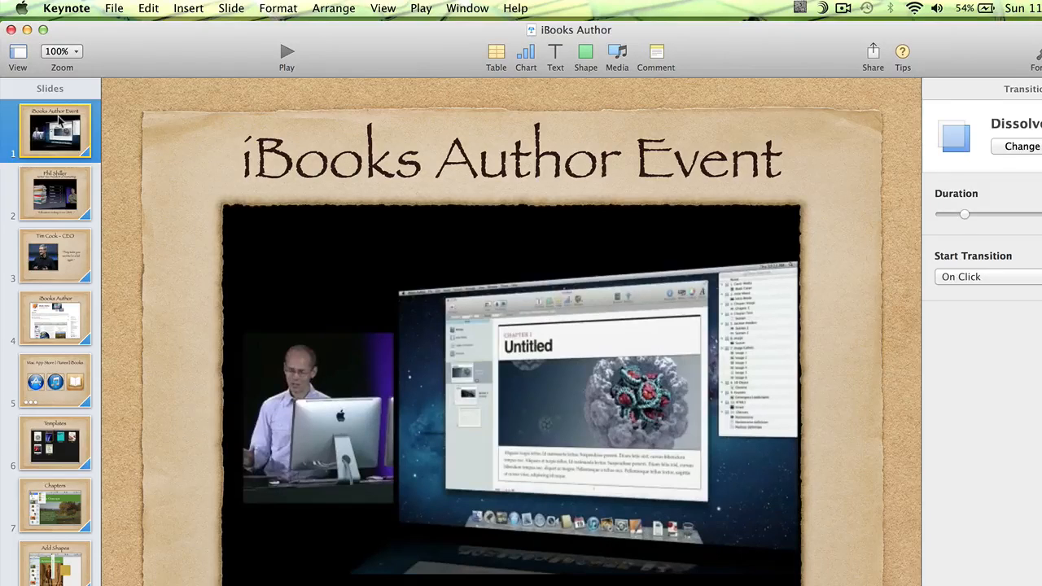
Step: Browse all versions of the presentation, view the November 9, 2013 1:58 AM one, and restore the October 25, 2013 10:22 PM version
left_click(116, 8)
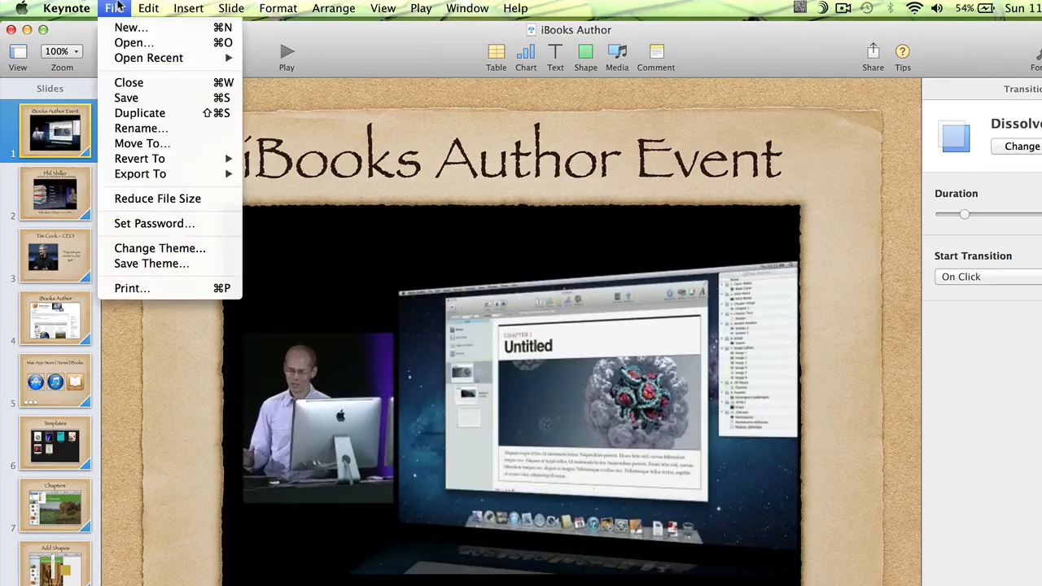
mouse_move(185, 163)
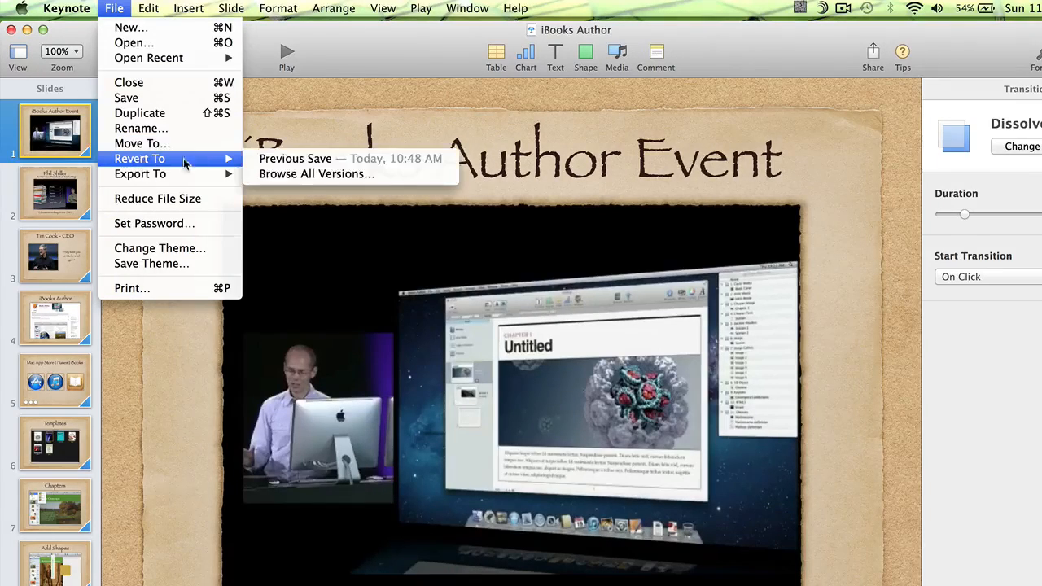
left_click(269, 173)
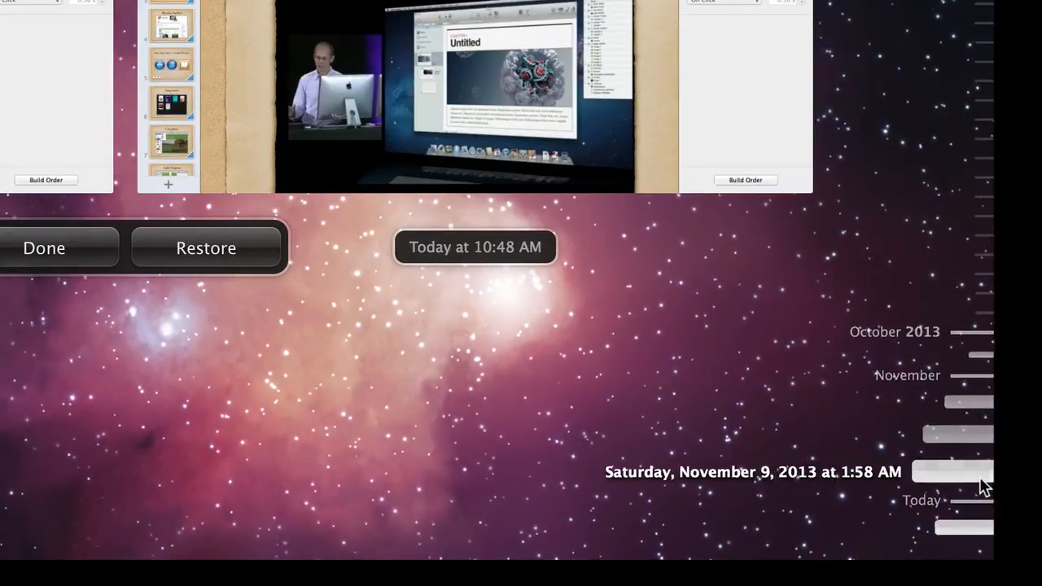
left_click(983, 485)
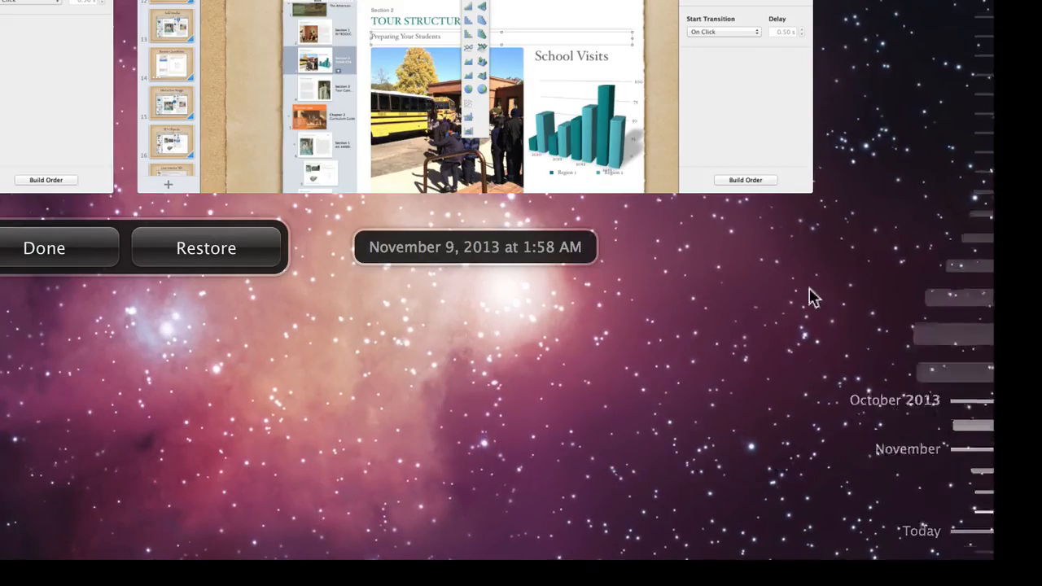
scroll(440, 74, "up", 2)
scroll(440, 73, "down", 2)
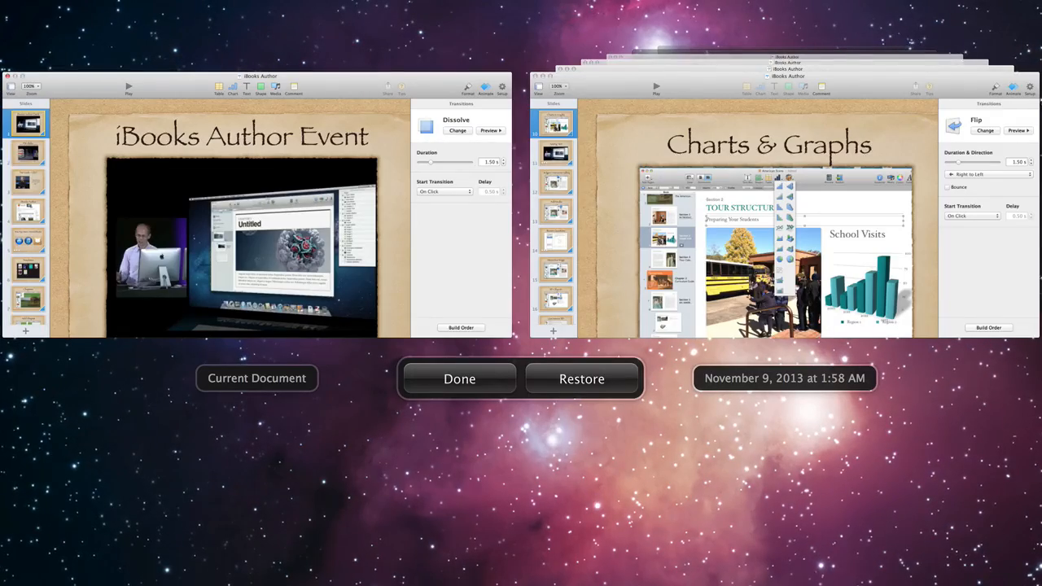
left_click(1039, 498)
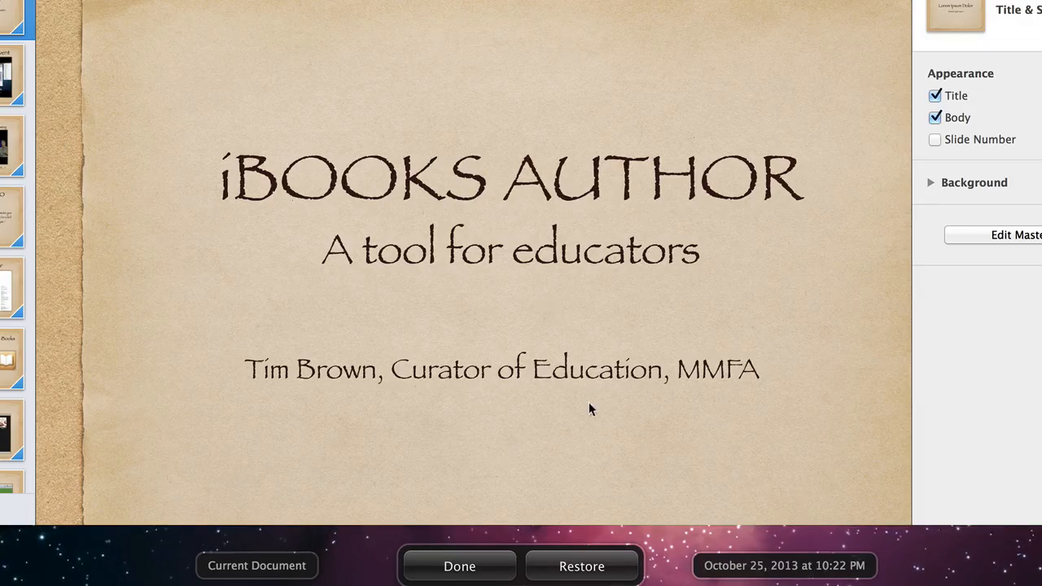
left_click(595, 576)
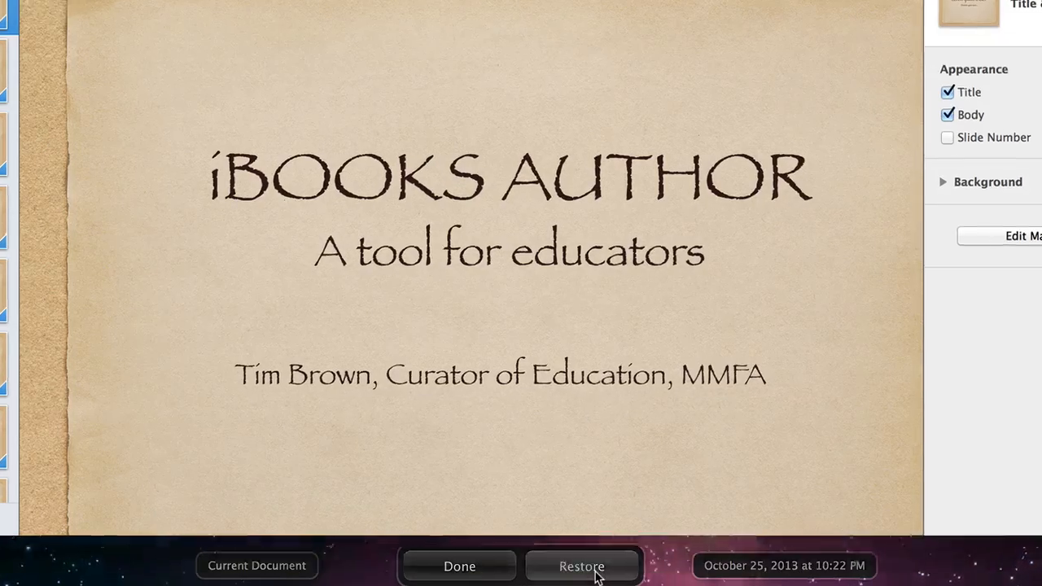